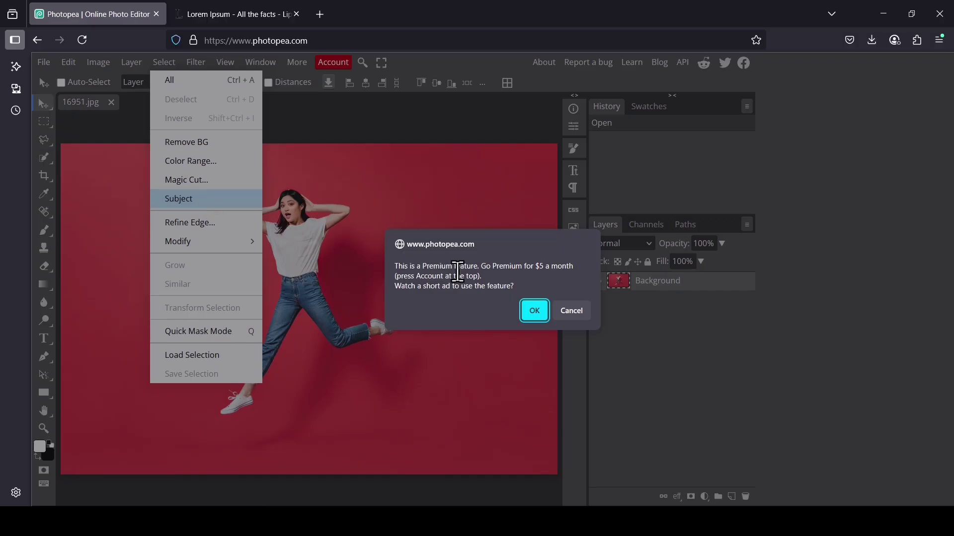
Accept watching the short ad to run the Subject selection on the woman, and expand the selection by 70 px
left_click(535, 312)
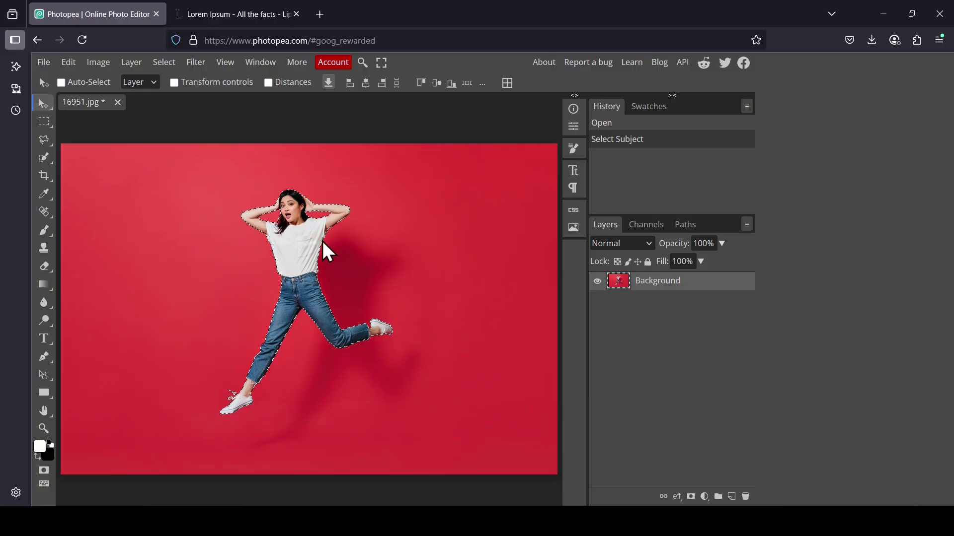
left_click(168, 62)
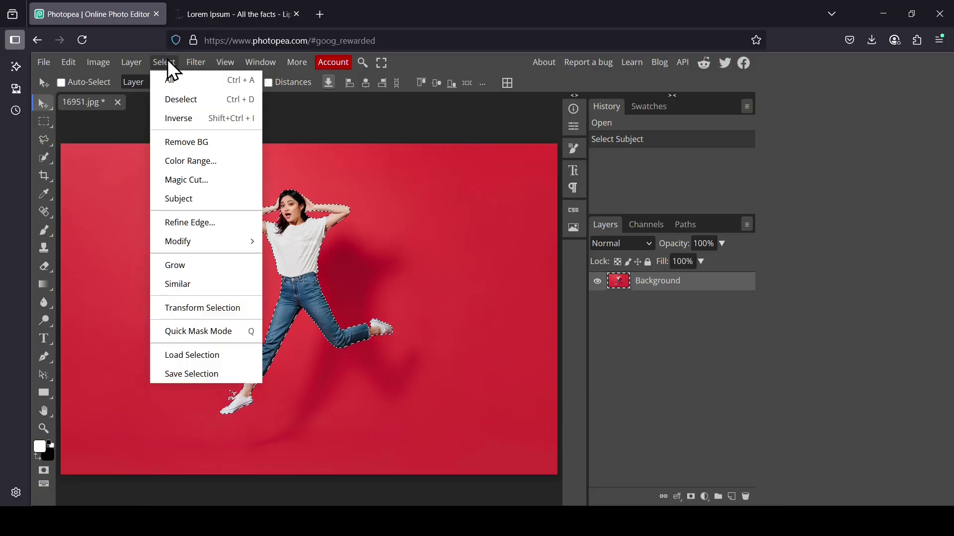
mouse_move(198, 246)
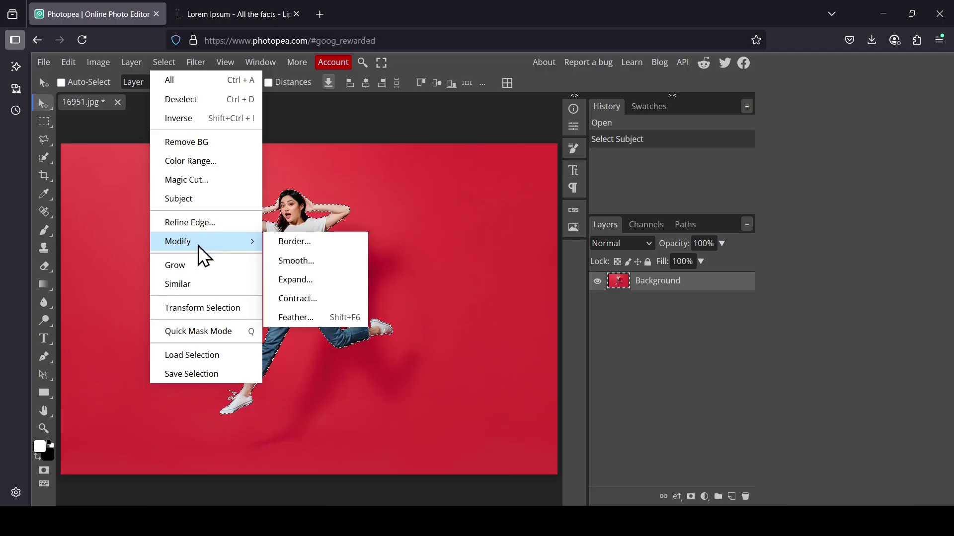
left_click(324, 282)
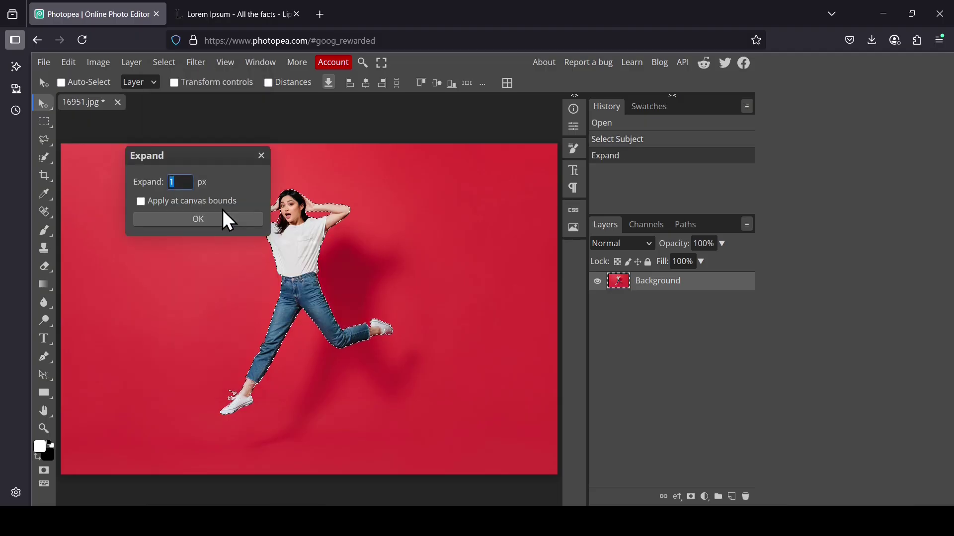
type("70")
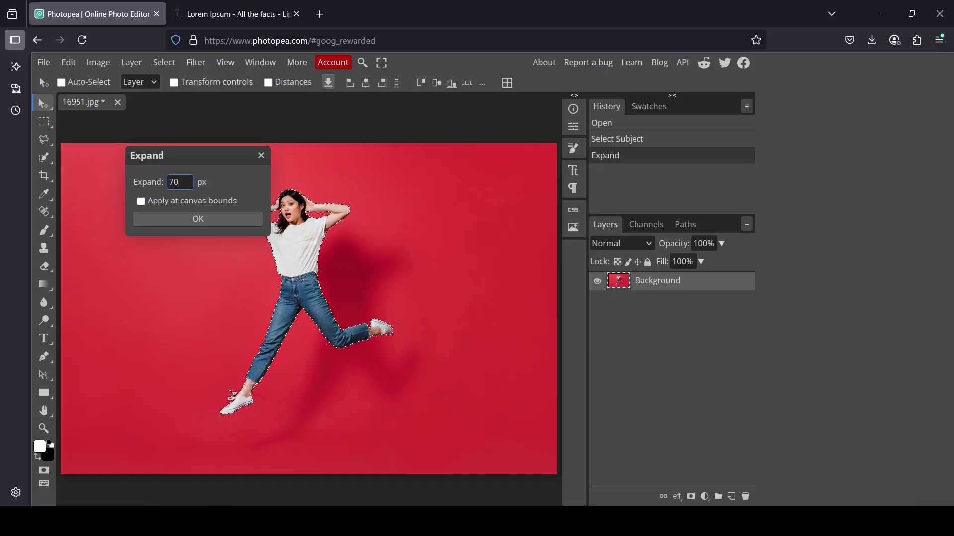
left_click(237, 226)
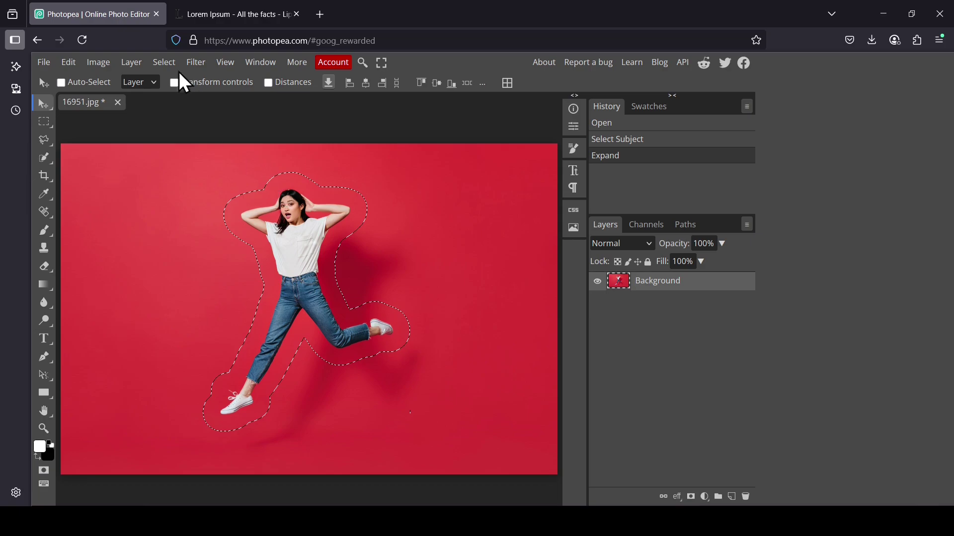
Smooth the expanded selection around the woman by 50 px
left_click(164, 63)
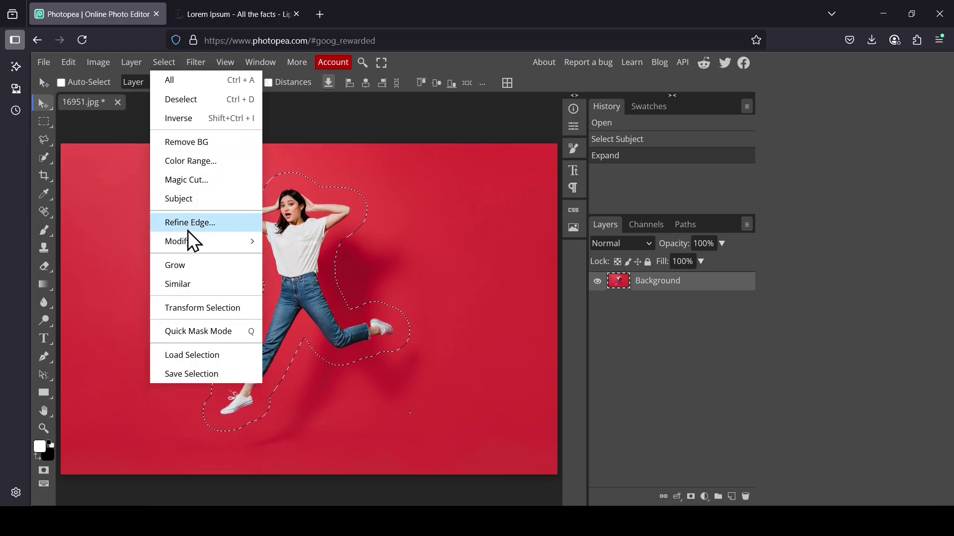
mouse_move(190, 247)
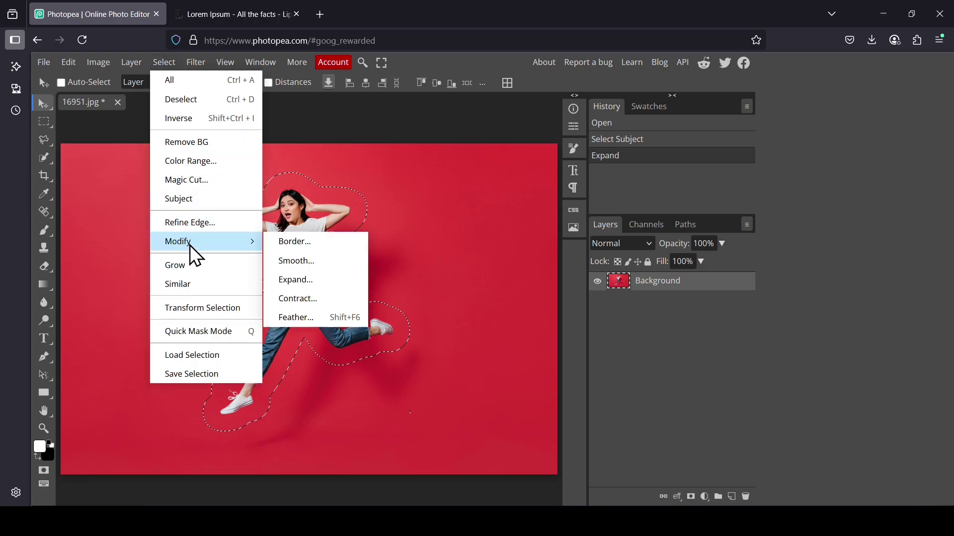
left_click(298, 264)
left_click_drag(217, 170, 597, 201)
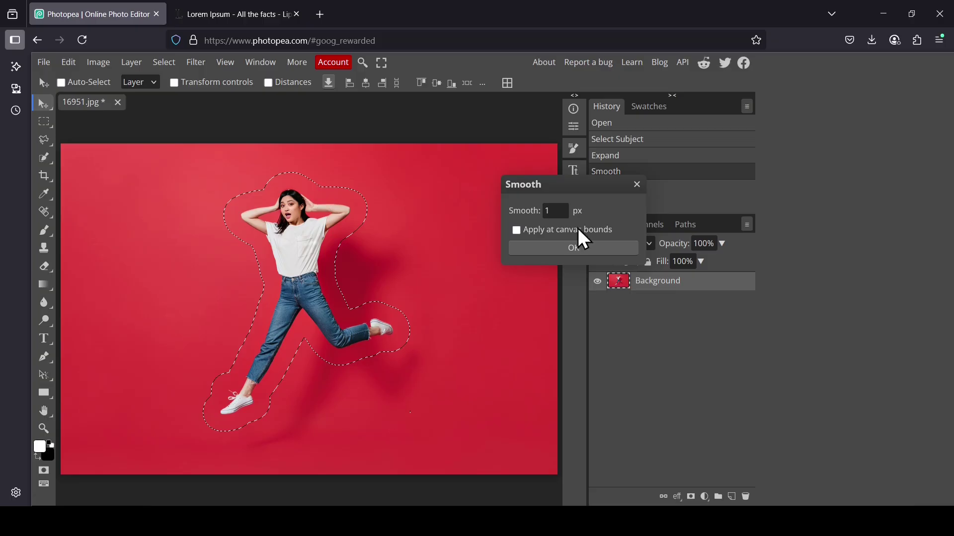
double_click(550, 211)
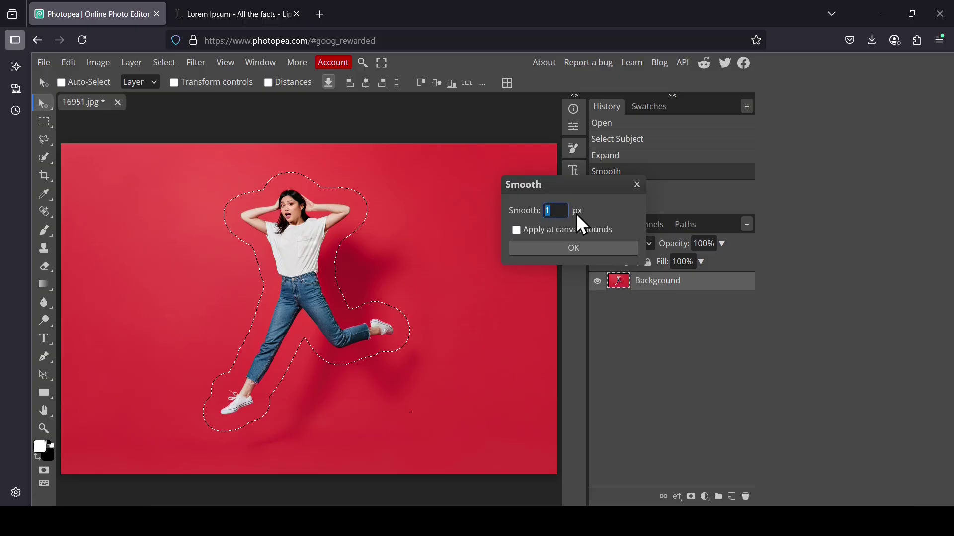
type("50")
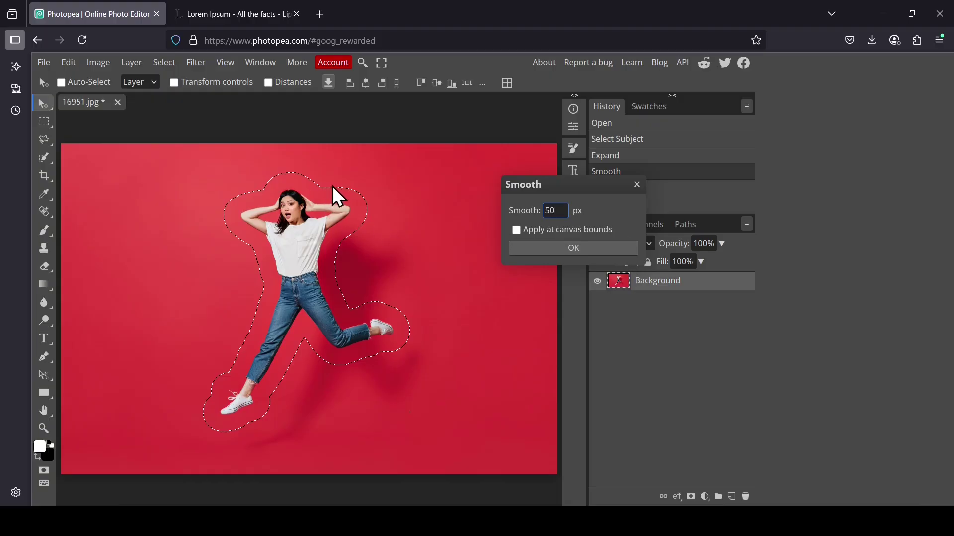
left_click(586, 253)
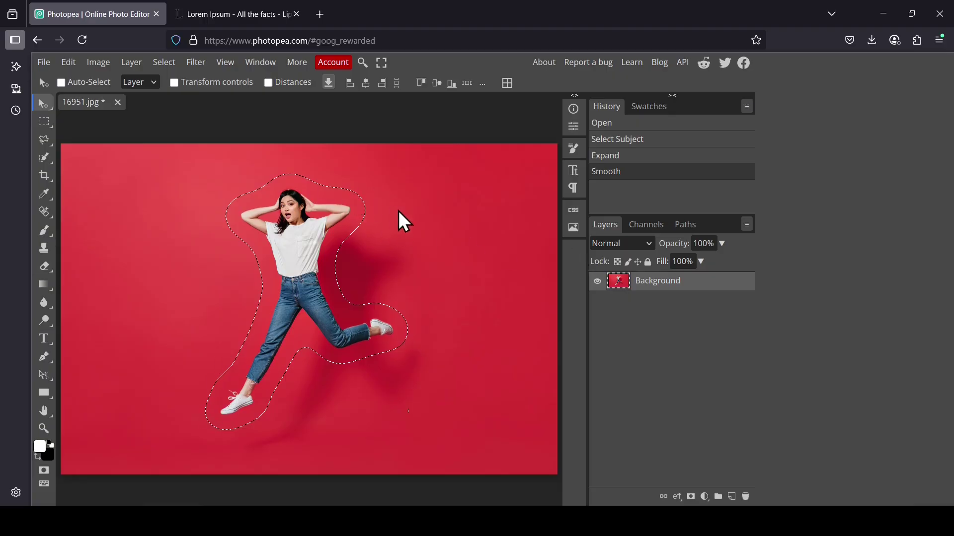
Convert the smoothed selection into a work path and return to the layer list
left_click(691, 228)
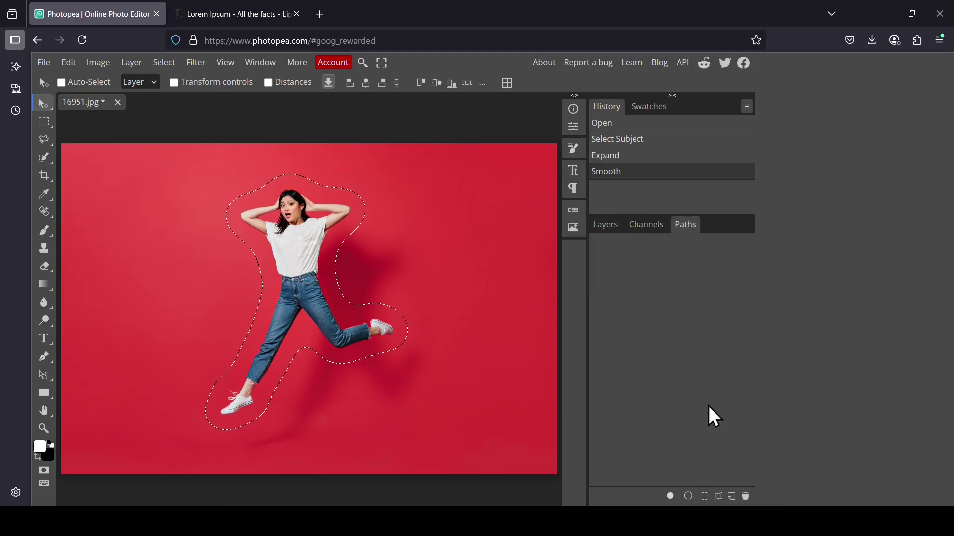
left_click(720, 498)
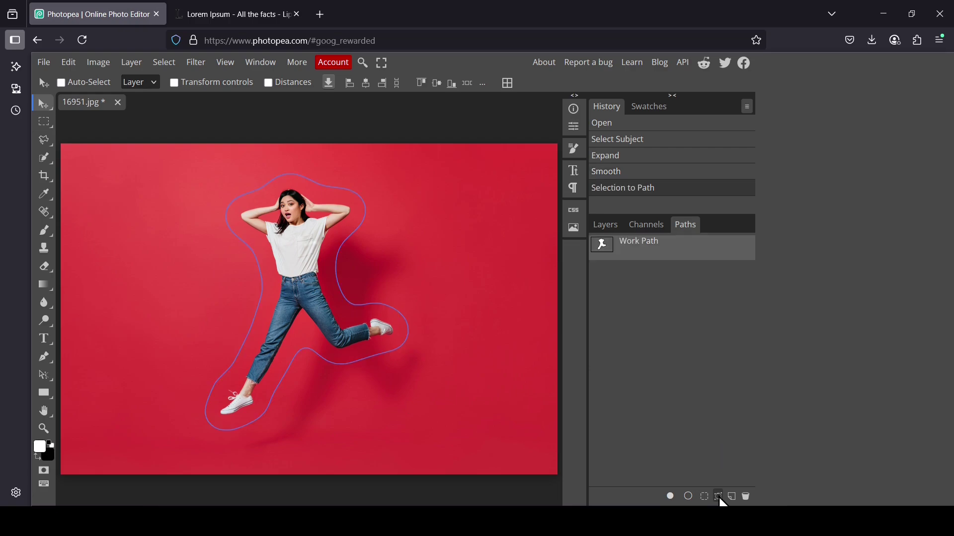
left_click(615, 226)
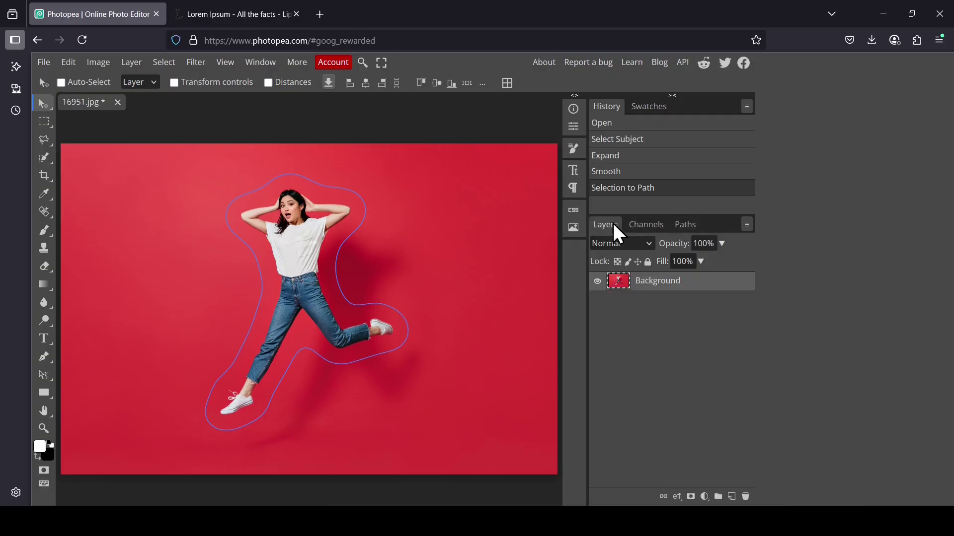
Start a text layer with the Type tool on the path, beside the waist on the image's left side
left_click(42, 340)
left_click(100, 345)
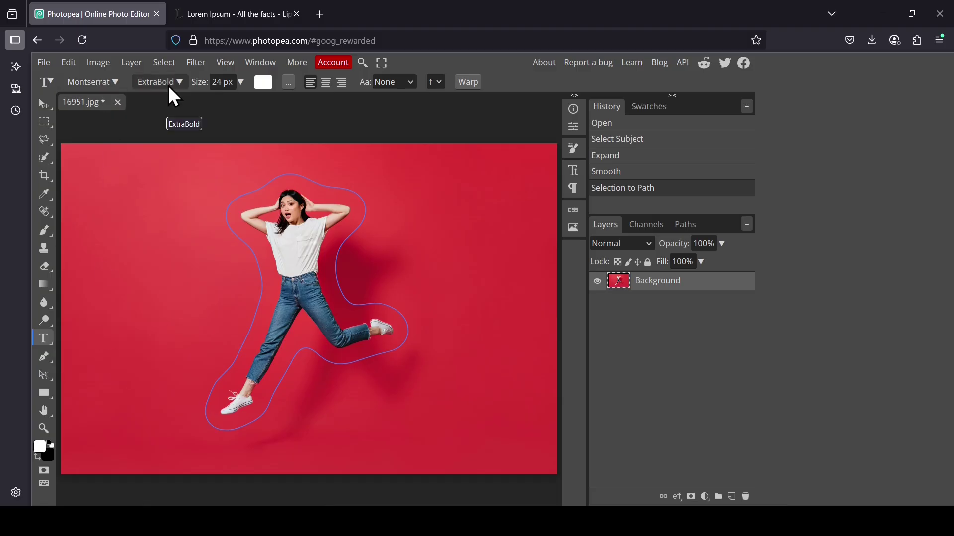
left_click(229, 82)
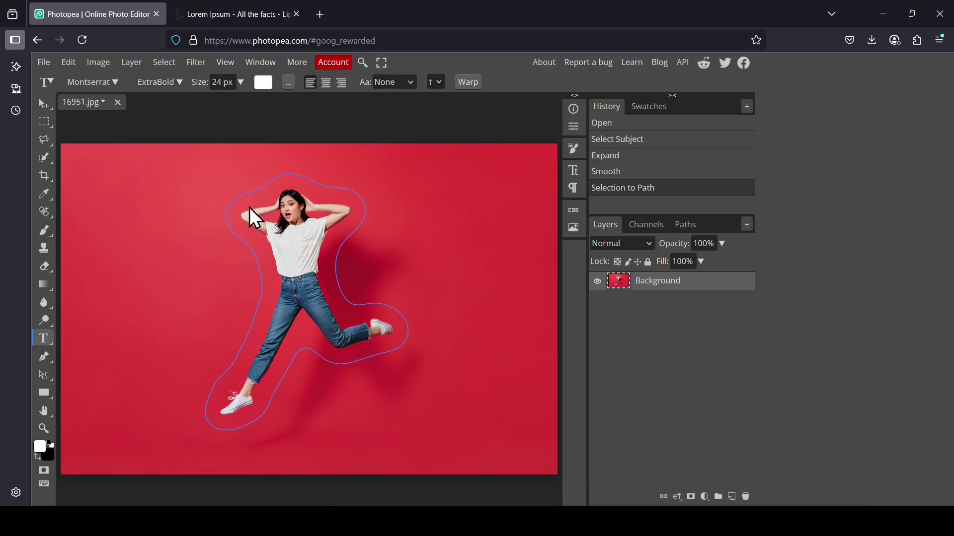
left_click(263, 287)
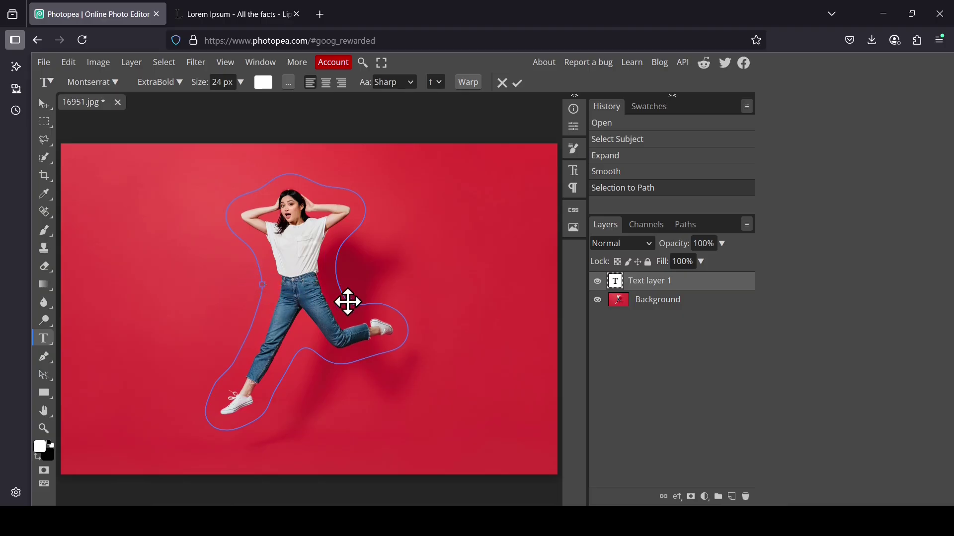
Fill the path text with the "Why do we use it?" paragraph from the Lorem Ipsum page
left_click(247, 3)
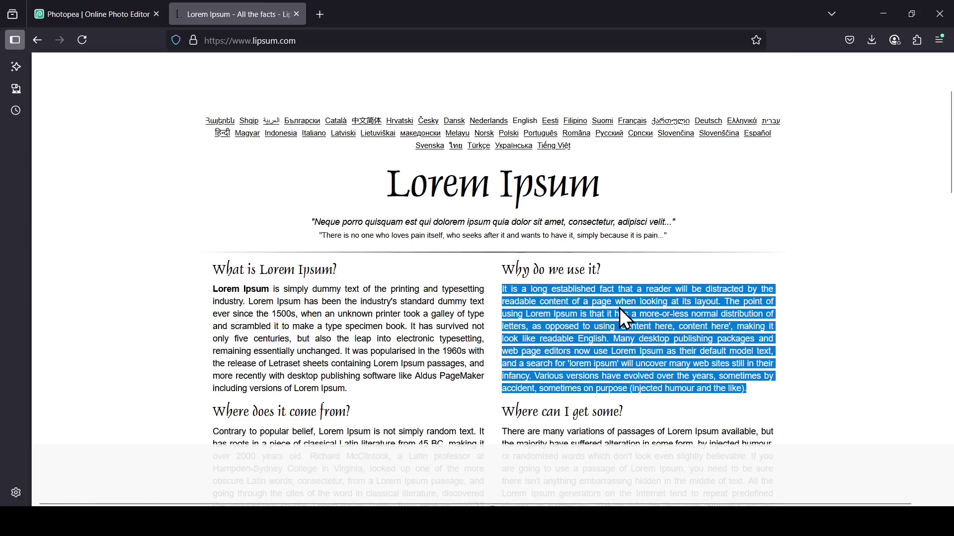
left_click(113, 9)
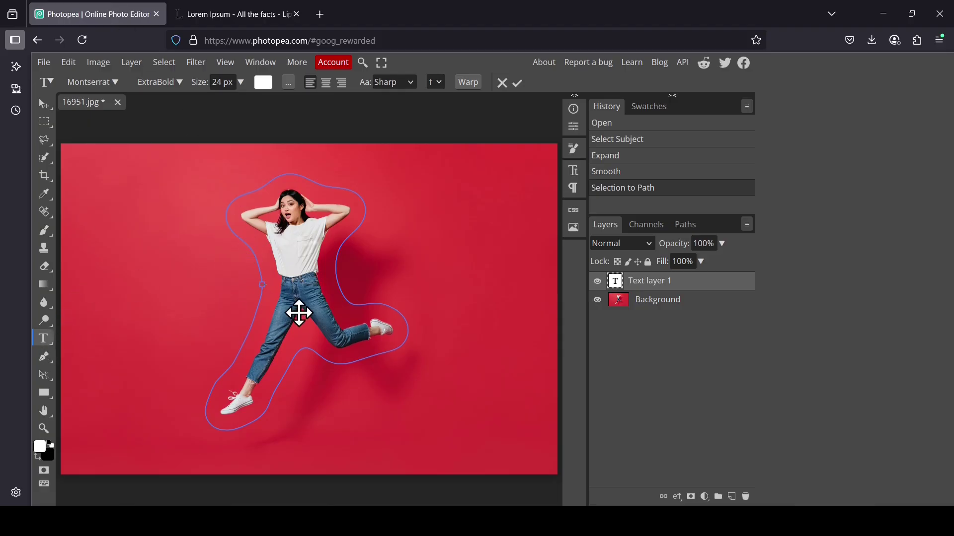
key("ctrl+v")
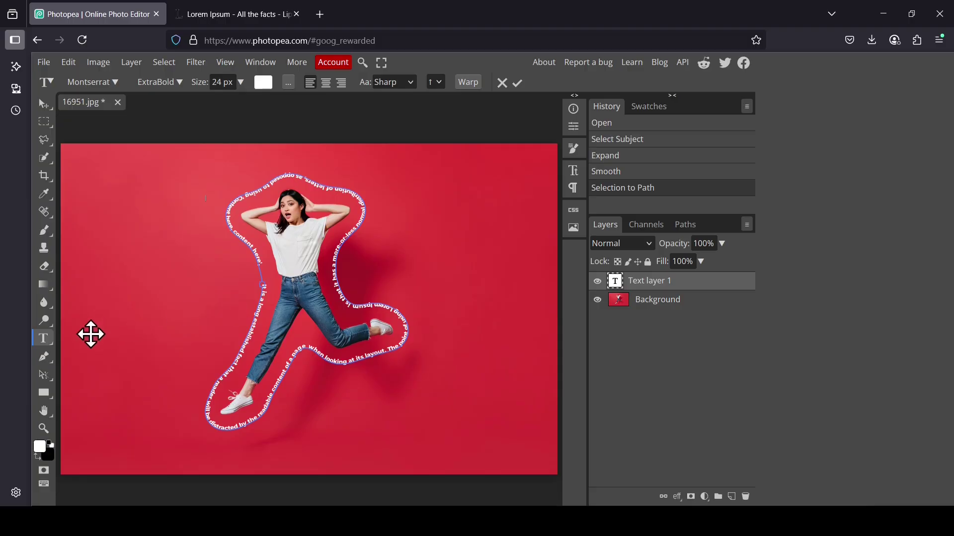
Flip the text to the outer side of the path with the Path Select tool at its starting point
left_click(49, 376)
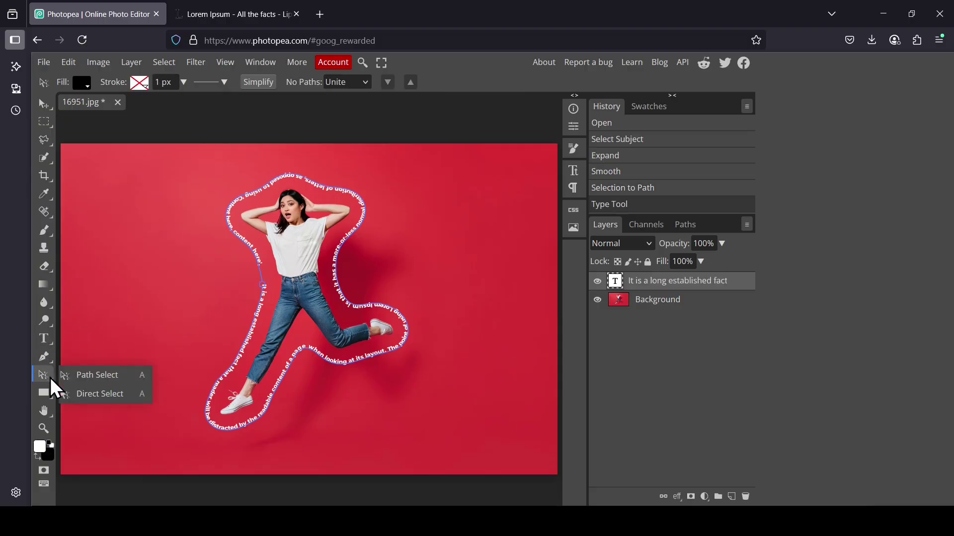
left_click(89, 379)
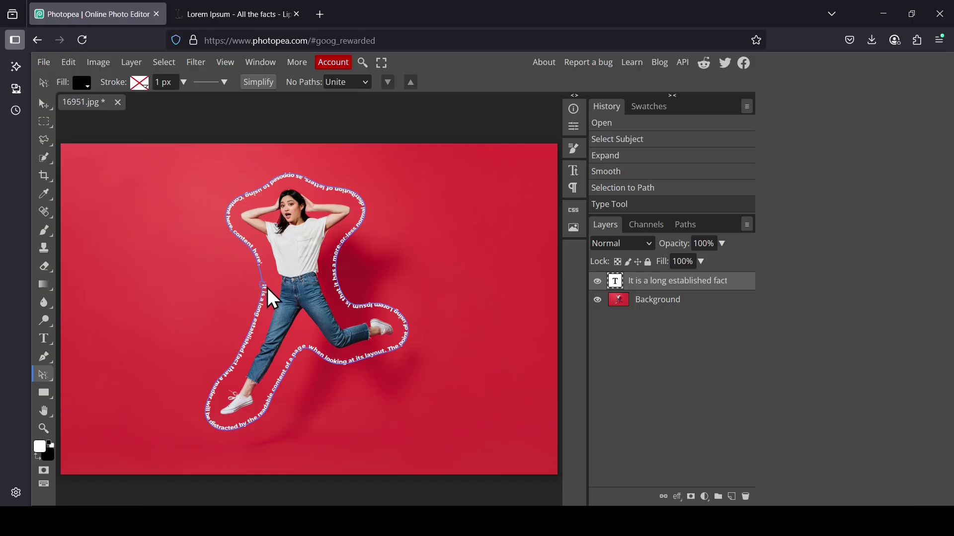
left_click_drag(265, 287, 262, 287)
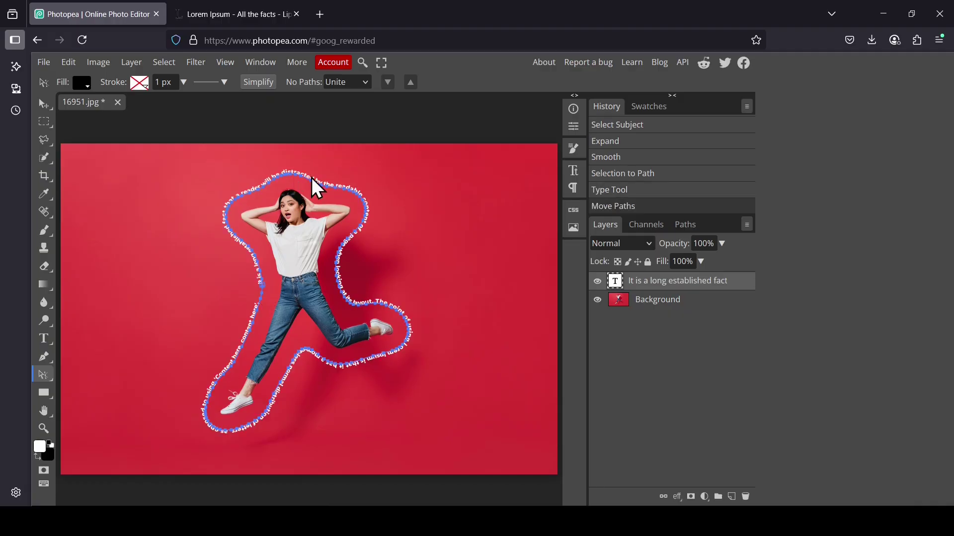
Set the font size of the whole path text to 30 px
left_click(50, 338)
left_click(103, 337)
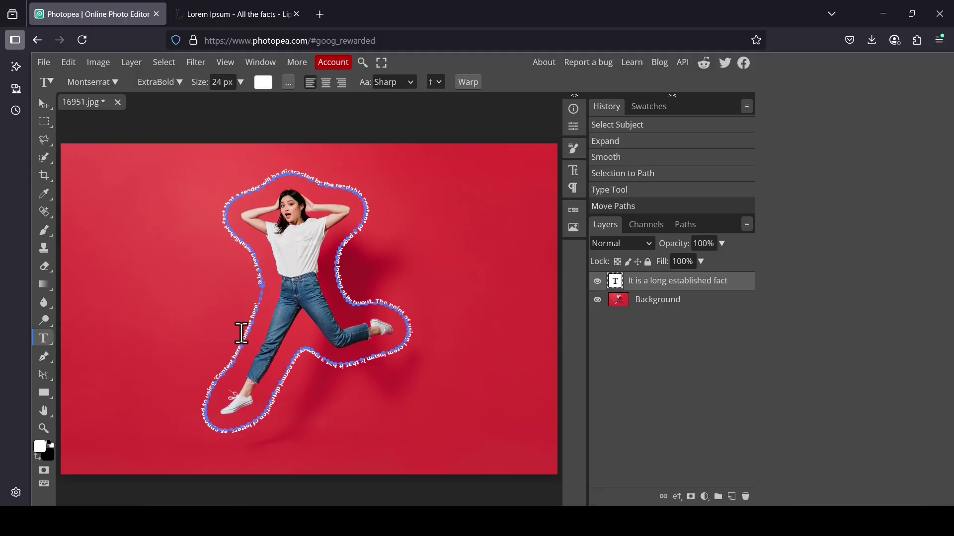
left_click(245, 333)
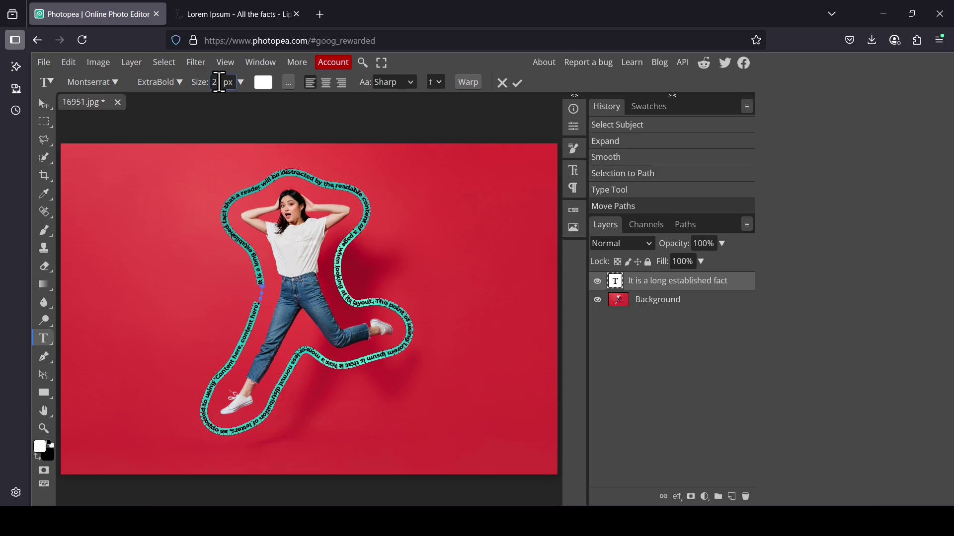
double_click(222, 83)
type("30")
key("Return")
left_click(365, 194)
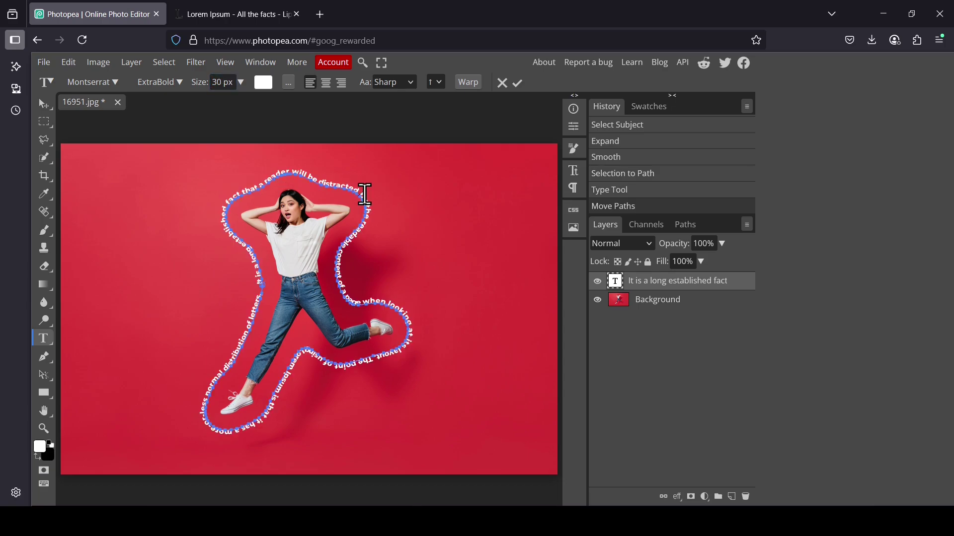
Show the Character settings and select all of the path text for editing
left_click(267, 61)
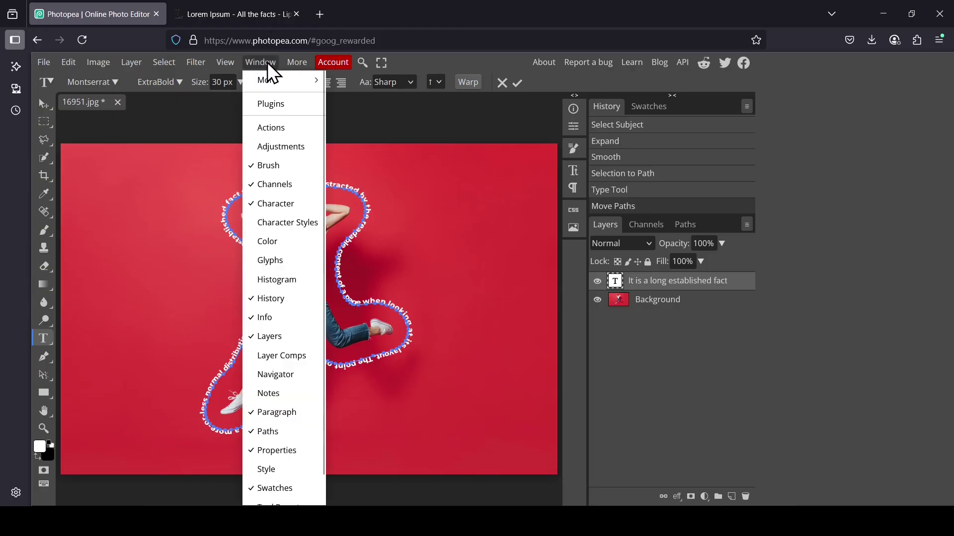
left_click(296, 203)
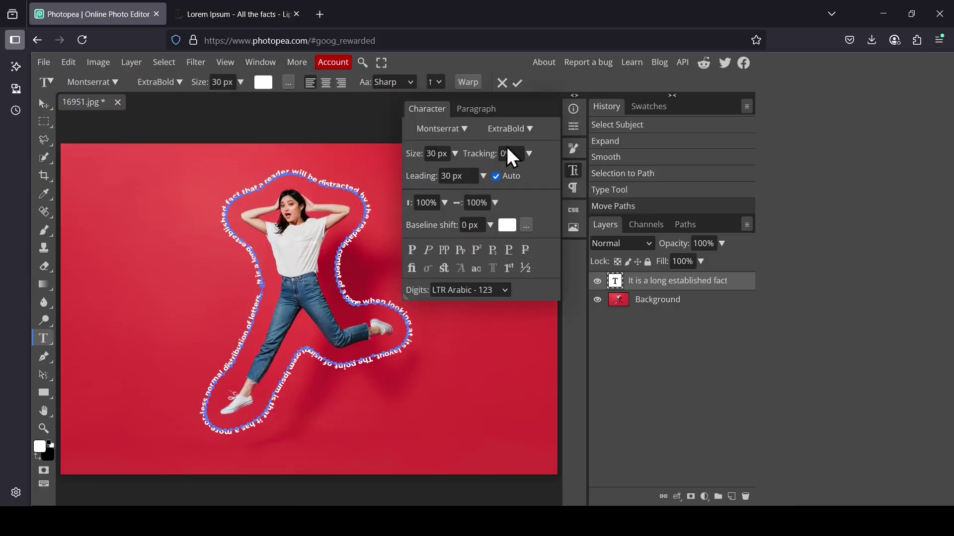
left_click(480, 113)
left_click(429, 113)
left_click(339, 187)
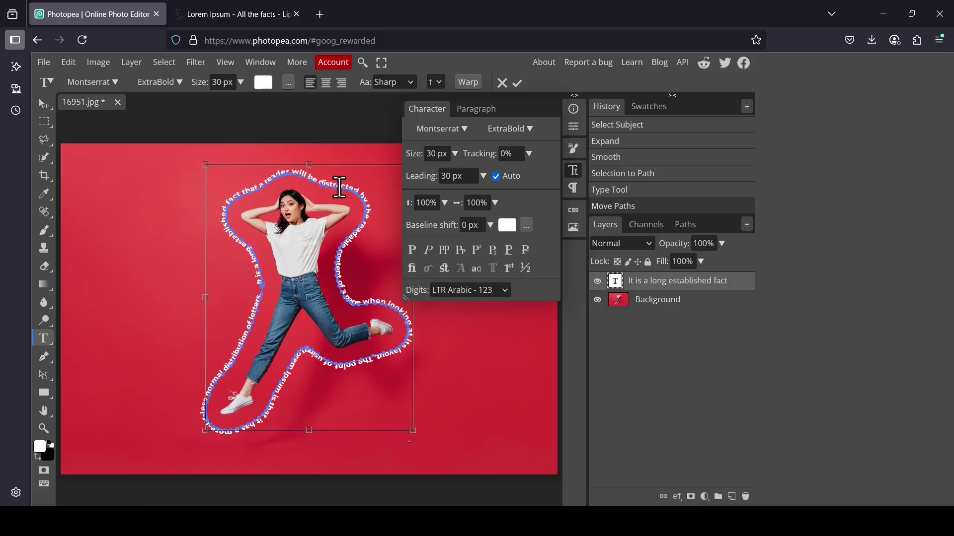
key("ctrl+a")
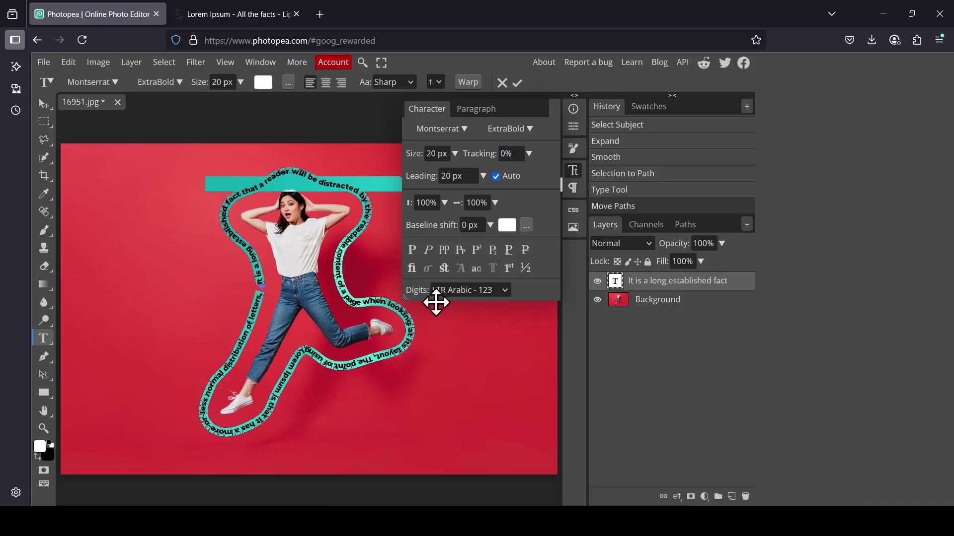
Try a wider horizontal scale on the path text and restore it to 100%
left_click(495, 201)
left_click_drag(468, 224, 476, 223)
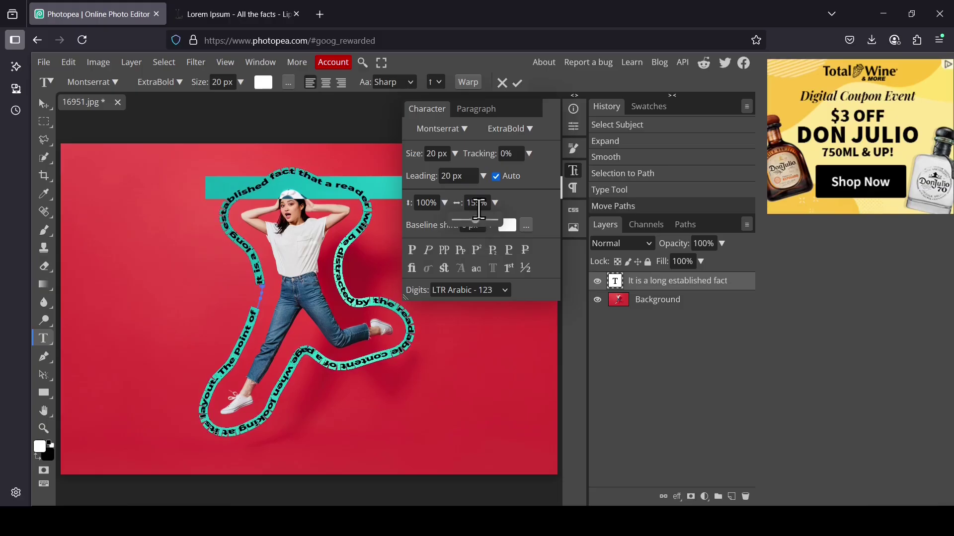
left_click(477, 204)
type("100")
key("Return")
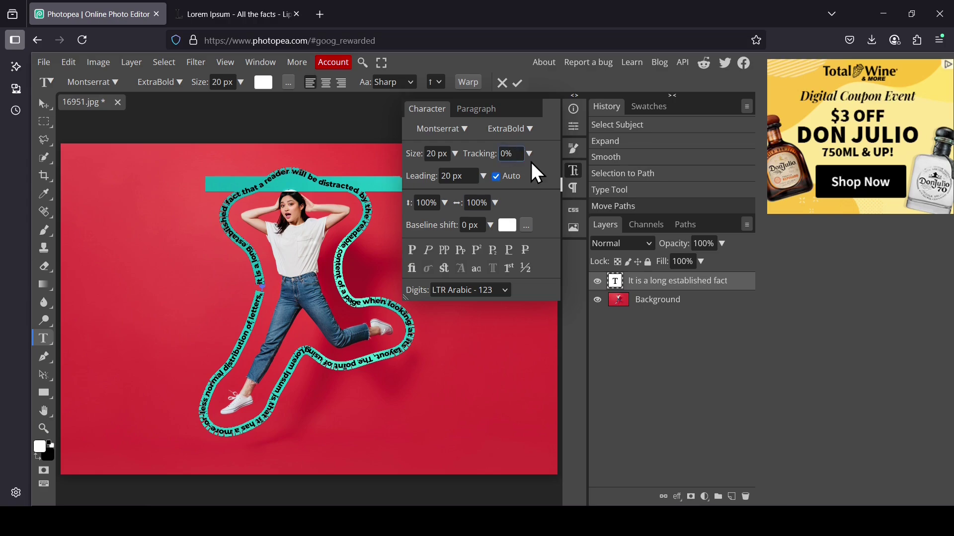
Tighten the tracking of the path text to -13%
left_click(530, 156)
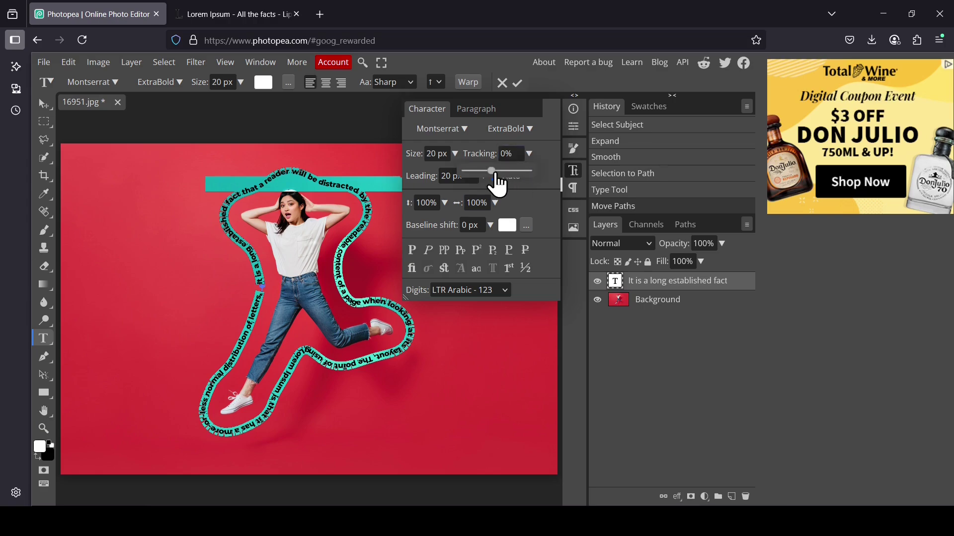
left_click_drag(497, 175, 490, 174)
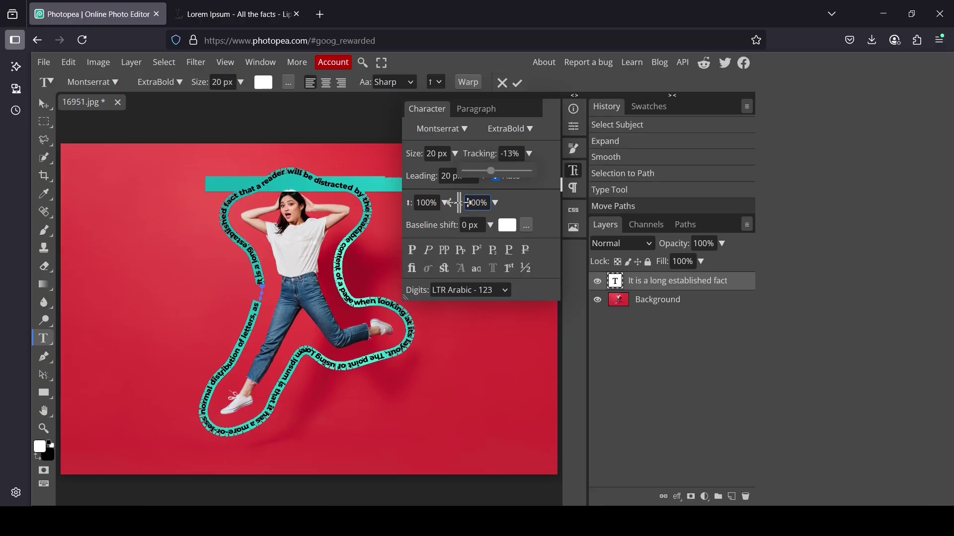
Reset the tracking of the path text to 0%
left_click(510, 154)
type("0")
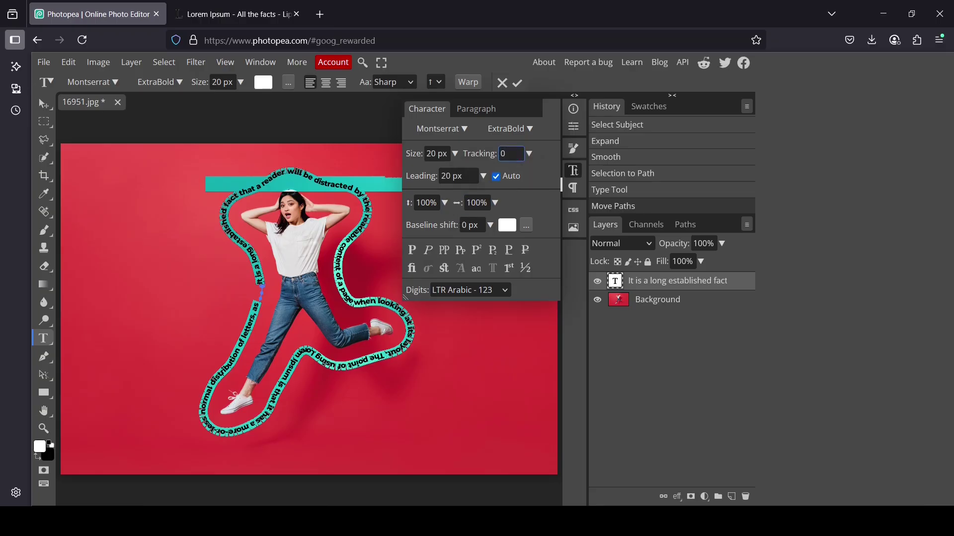
key("Return")
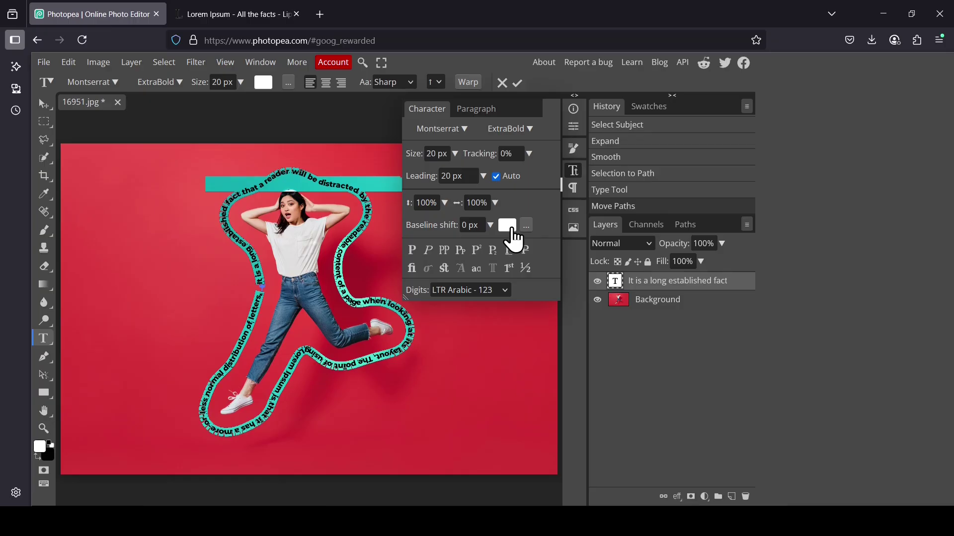
Recolor the path text light blue (#4ba7f6) and close the Character settings
left_click(513, 231)
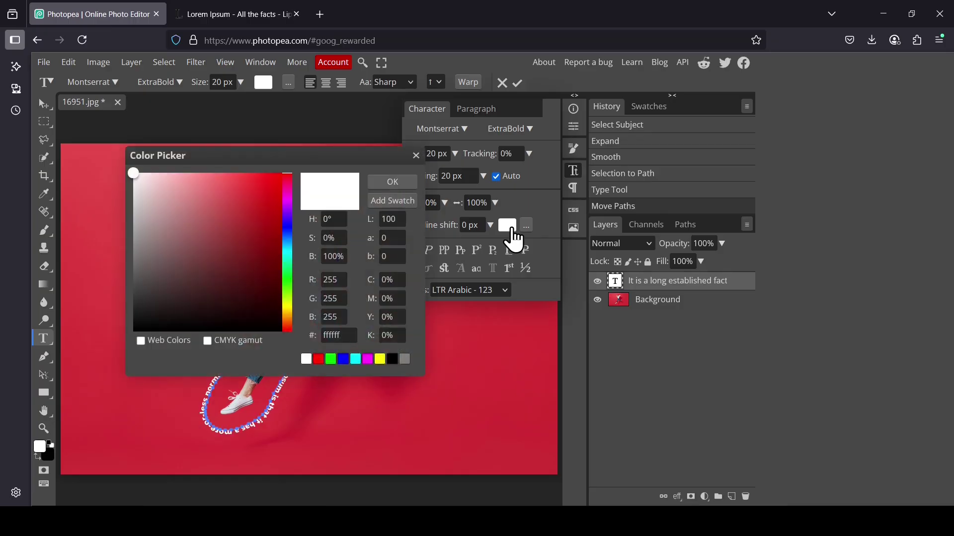
left_click(237, 180)
left_click_drag(236, 180, 237, 178)
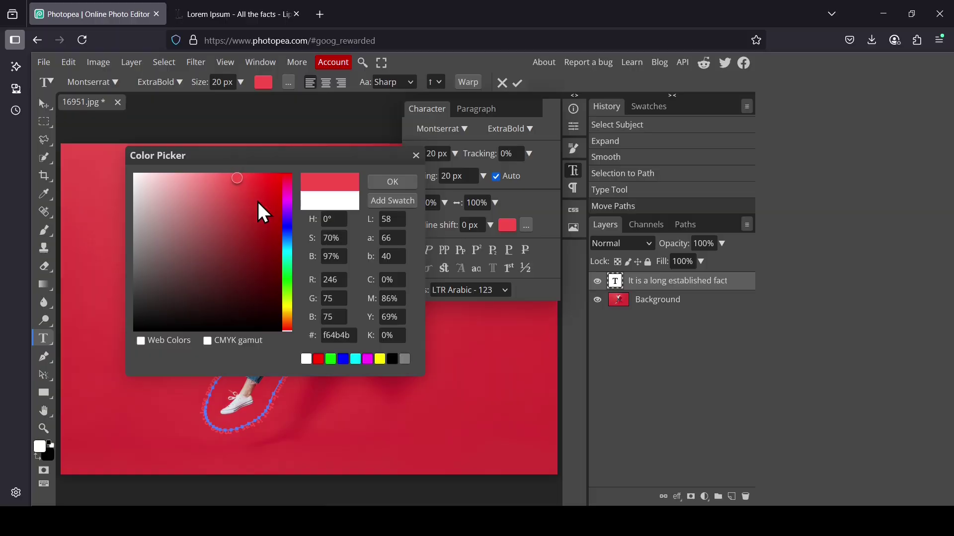
left_click_drag(288, 242, 290, 240)
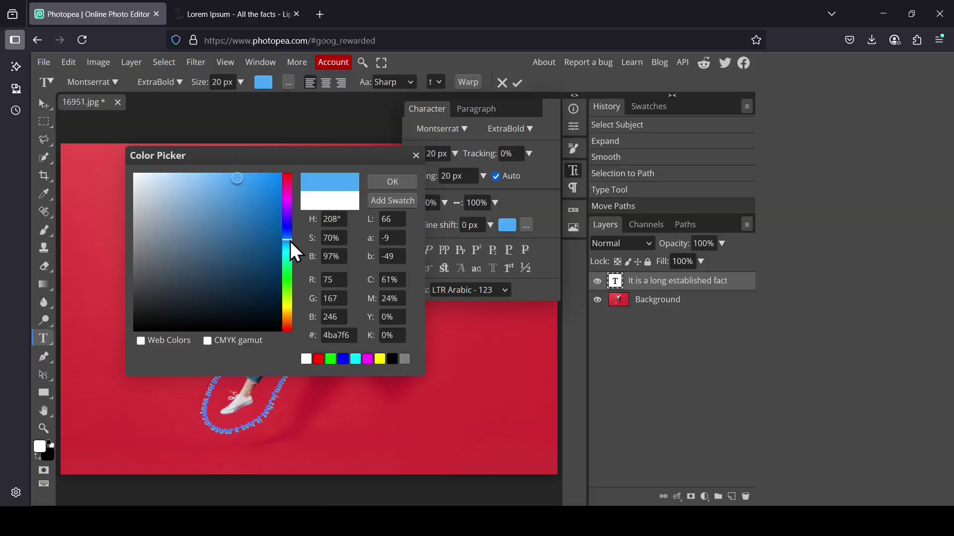
left_click(407, 183)
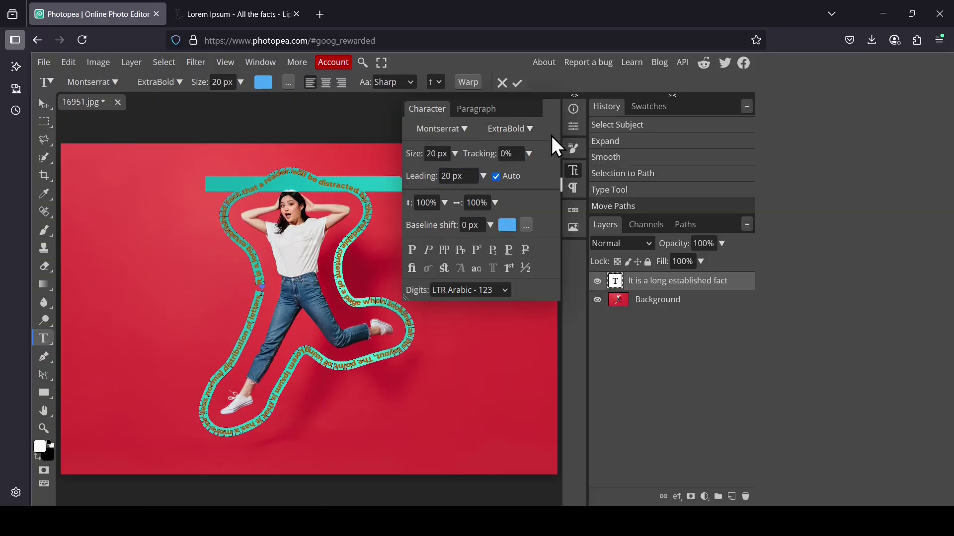
left_click(574, 170)
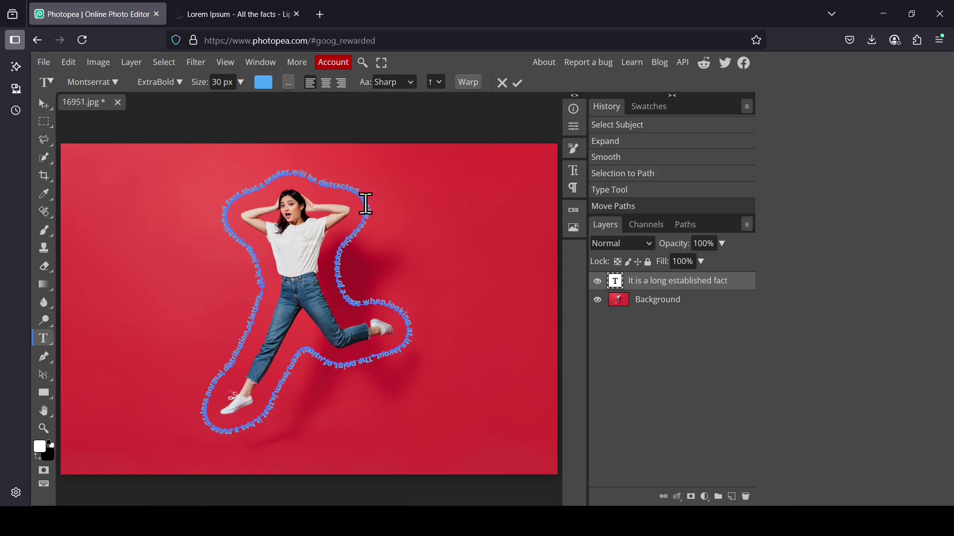
Make the Background layer active, delete the leftover Work Path and return to the layer list
left_click(683, 231)
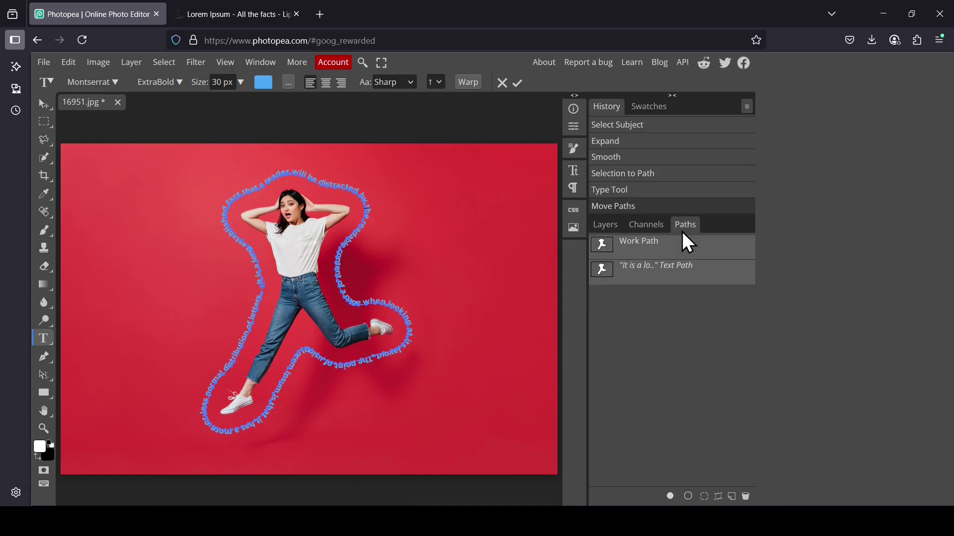
left_click(618, 224)
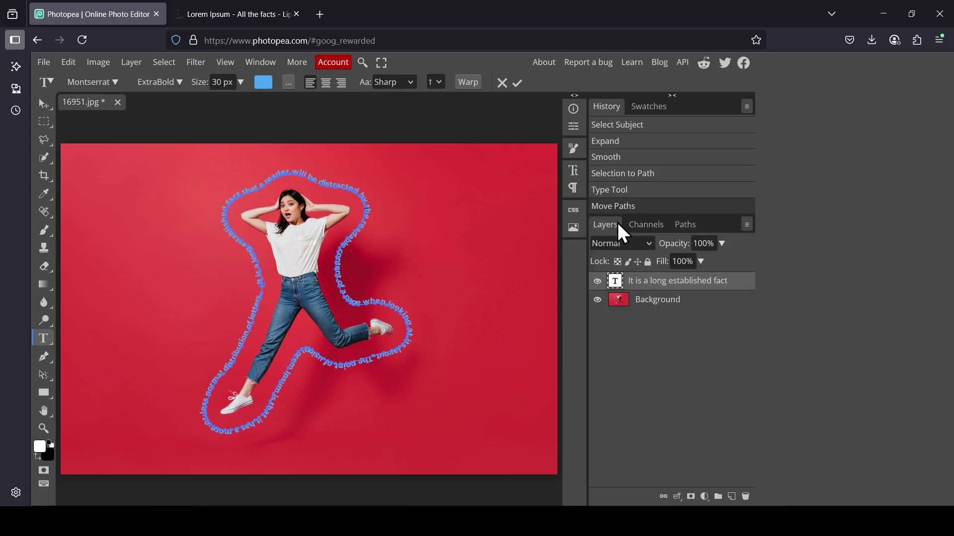
left_click(658, 299)
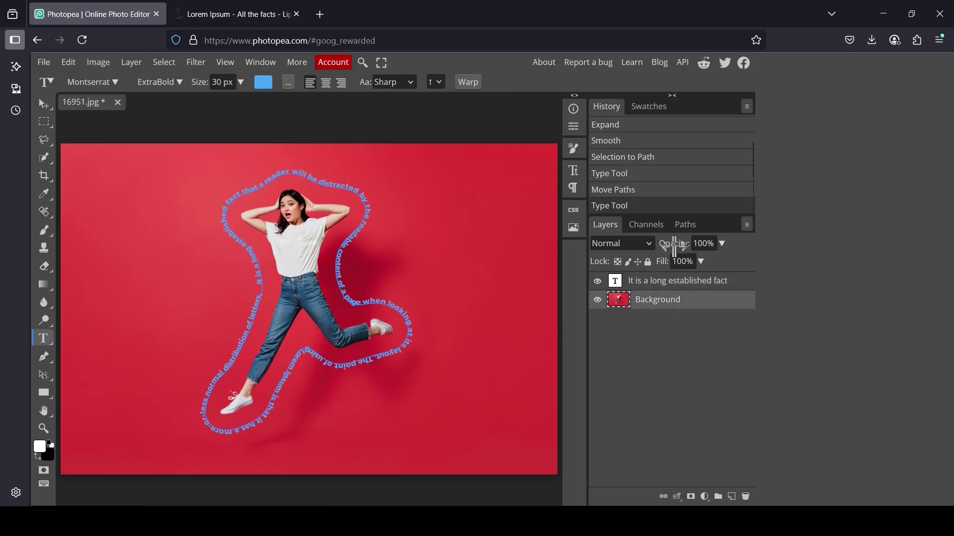
left_click(692, 230)
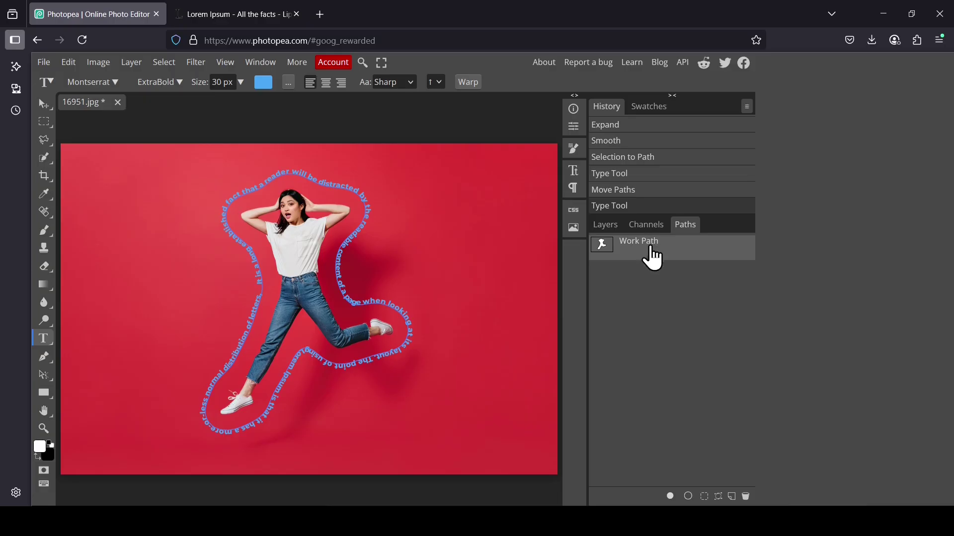
left_click(746, 498)
left_click(608, 228)
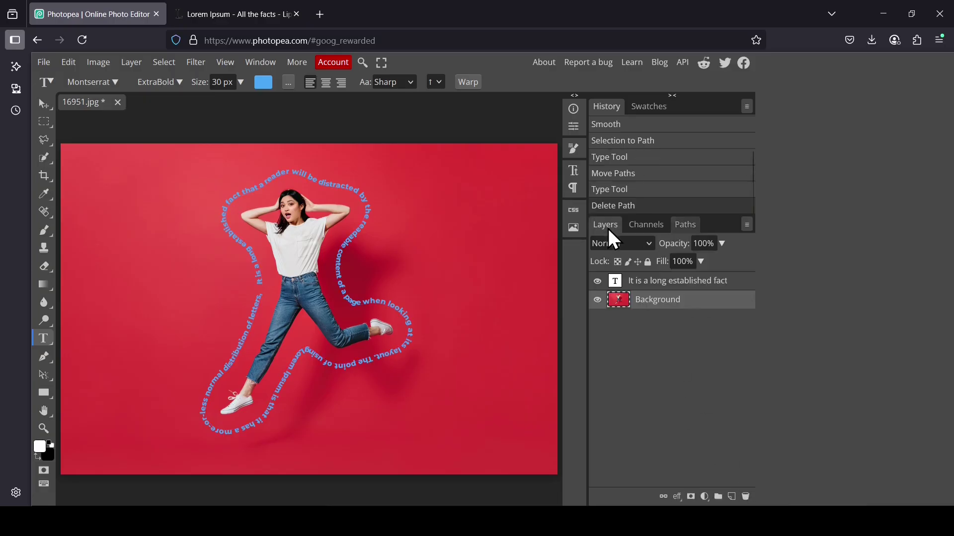
left_click(43, 428)
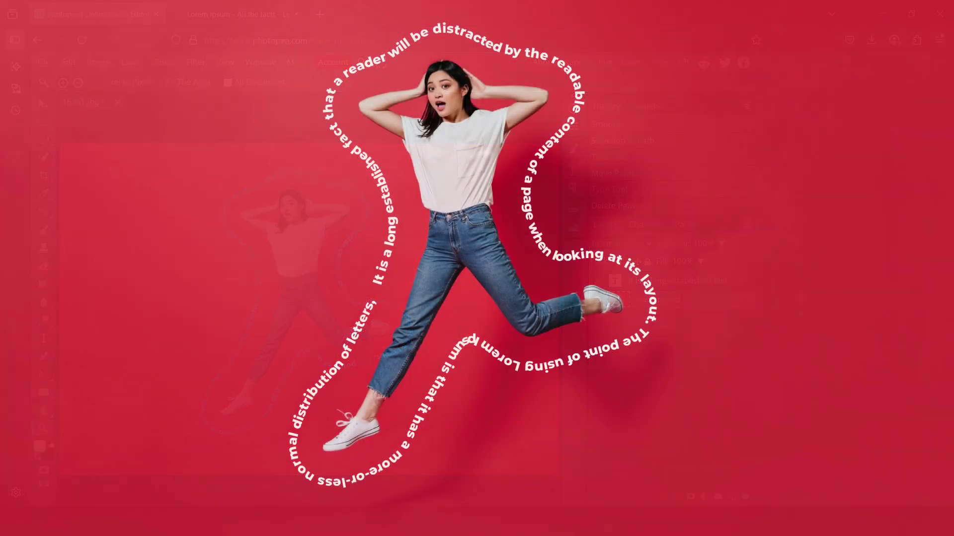